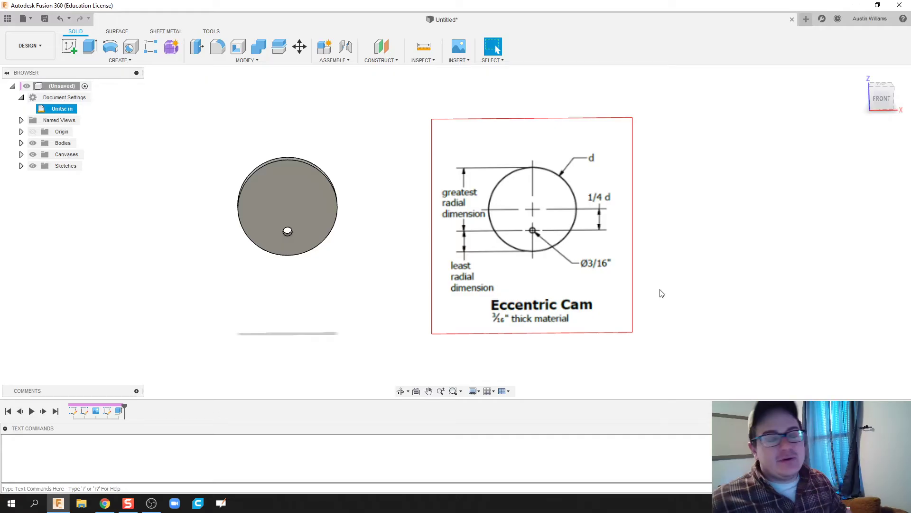
Orbit the finished eccentric cam example briefly to inspect it.
key(F4)
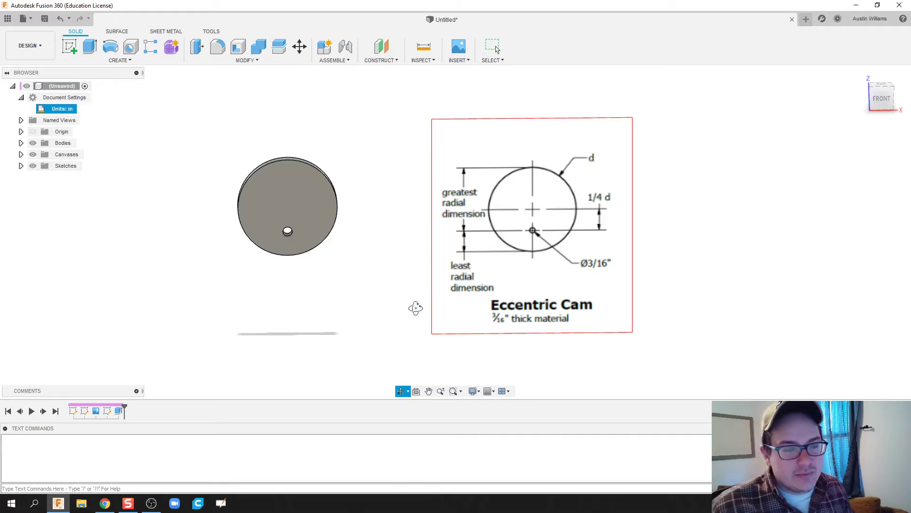
drag(415, 306, 414, 302)
key(Escape)
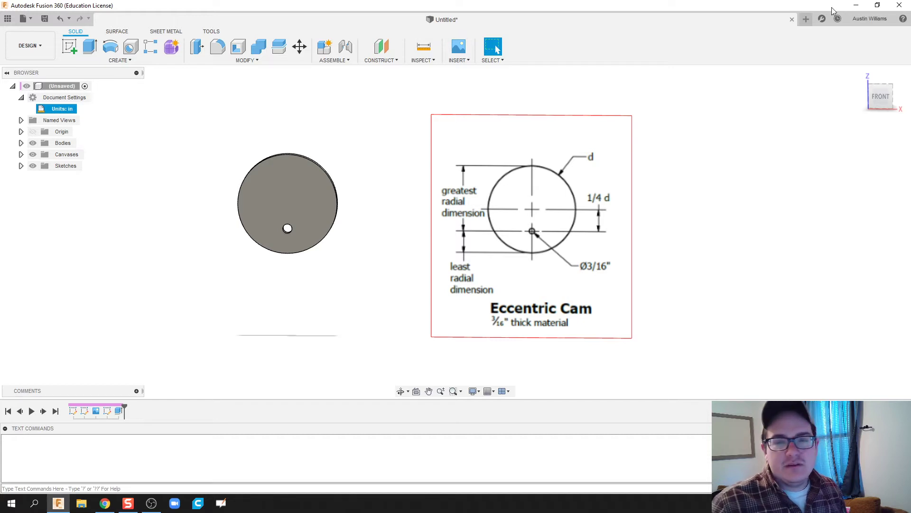
Start a new design and insert ecc.png from the computer as a canvas.
click(805, 20)
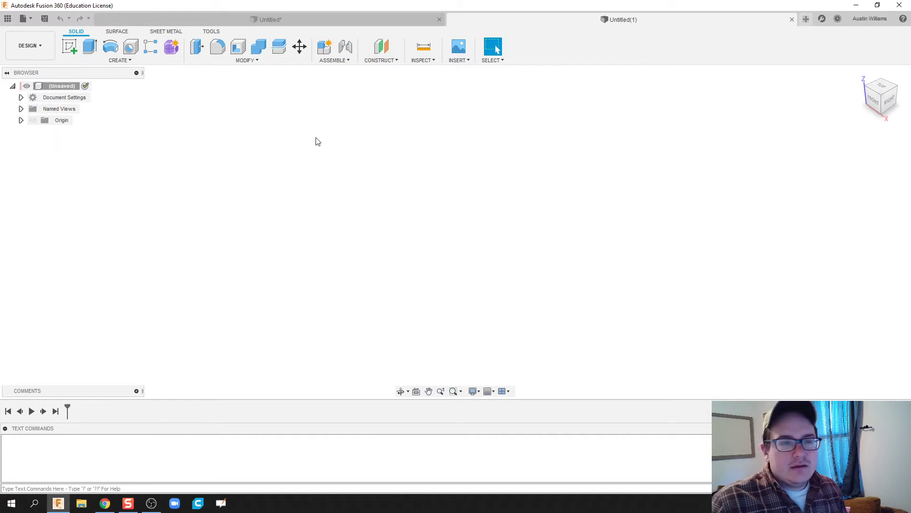
click(70, 46)
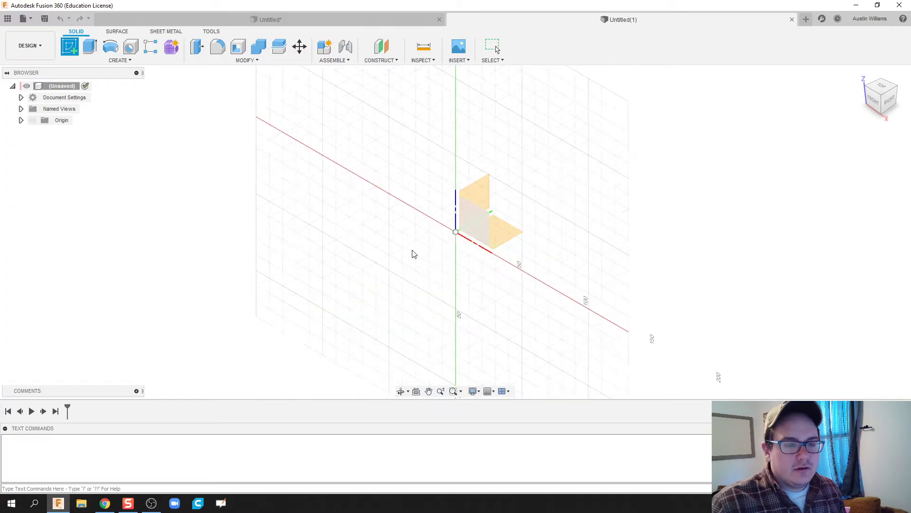
click(458, 61)
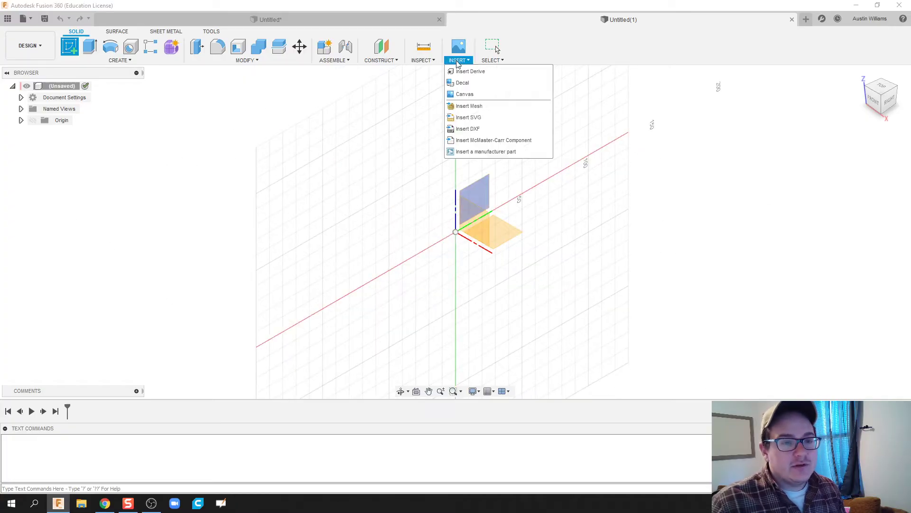
click(485, 94)
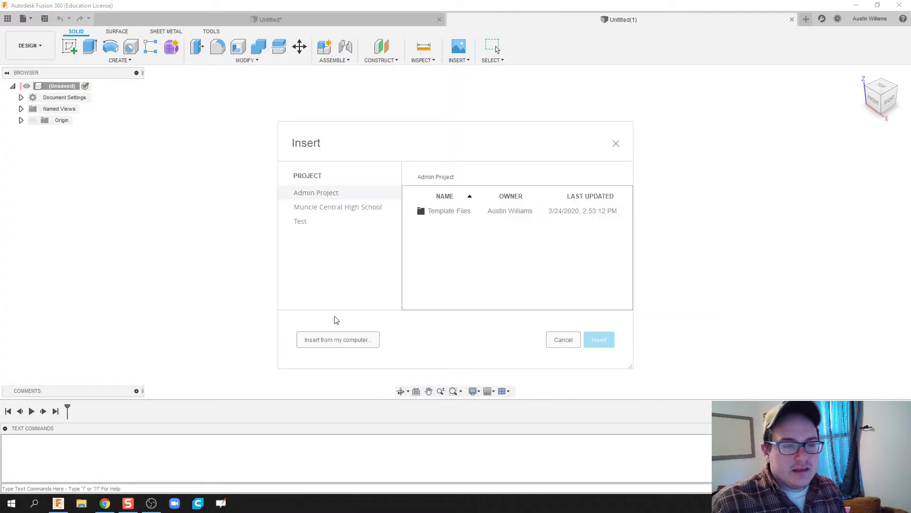
click(336, 338)
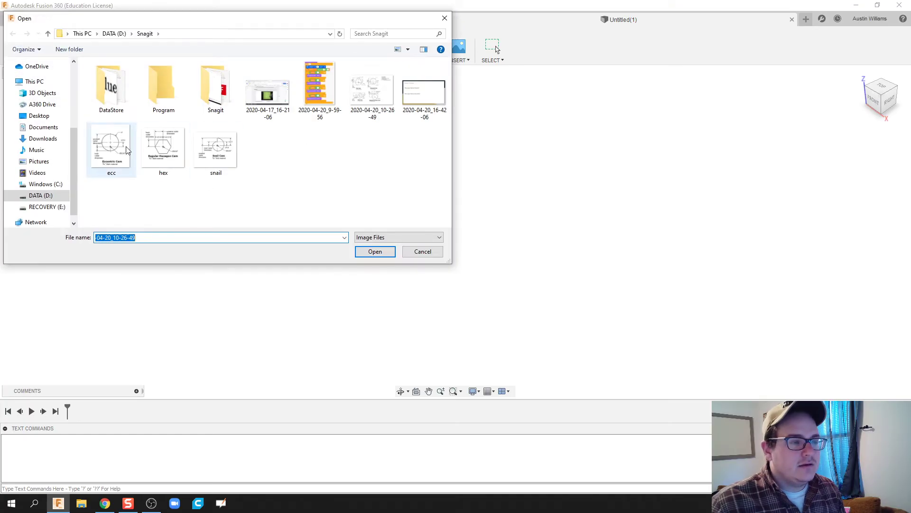
double_click(109, 150)
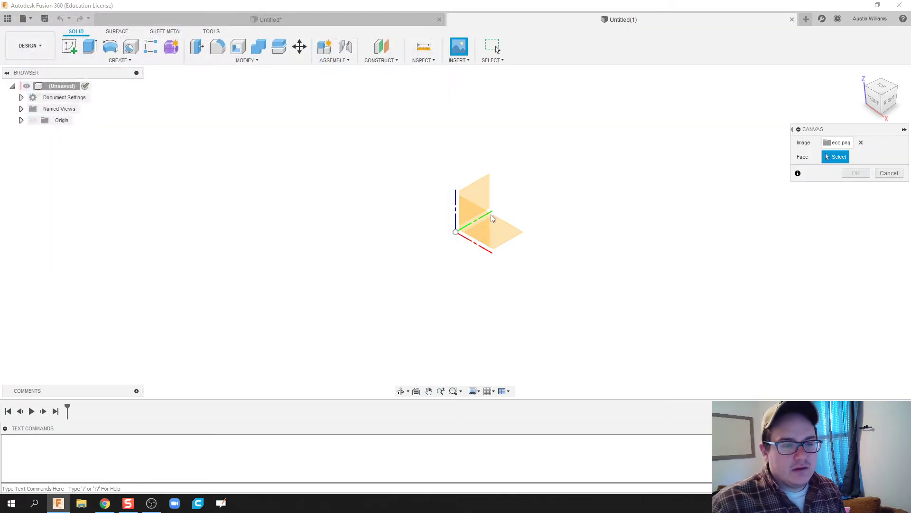
Place the canvas on the XZ plane, flipped, scaled to 1.781, at 100 opacity.
click(482, 224)
drag(467, 224, 673, 283)
click(845, 313)
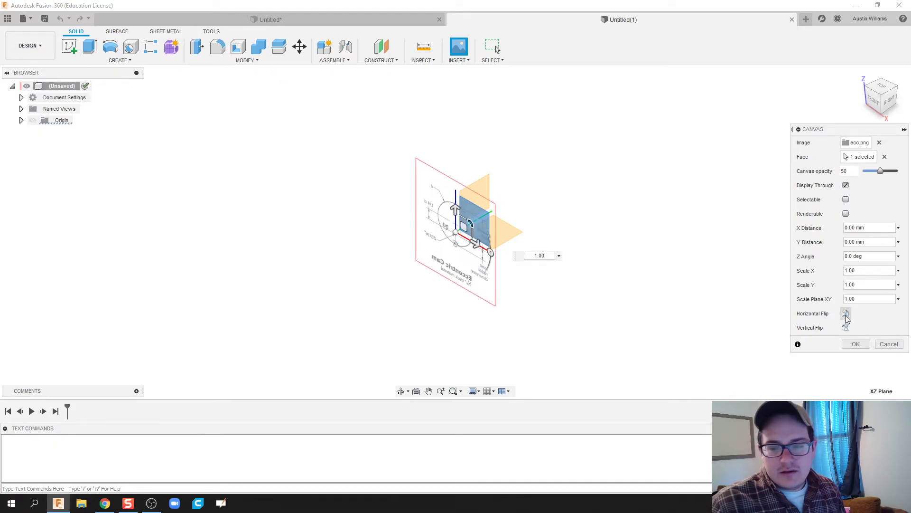
drag(468, 224, 587, 287)
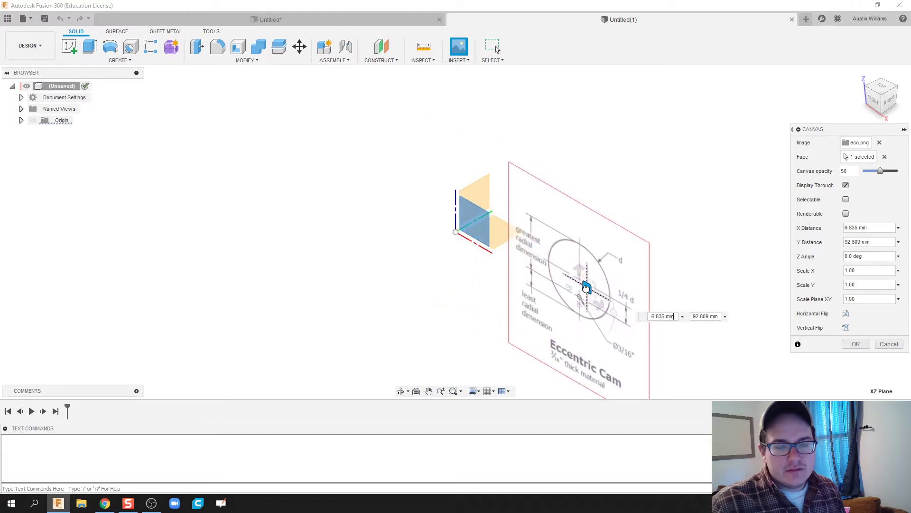
click(874, 102)
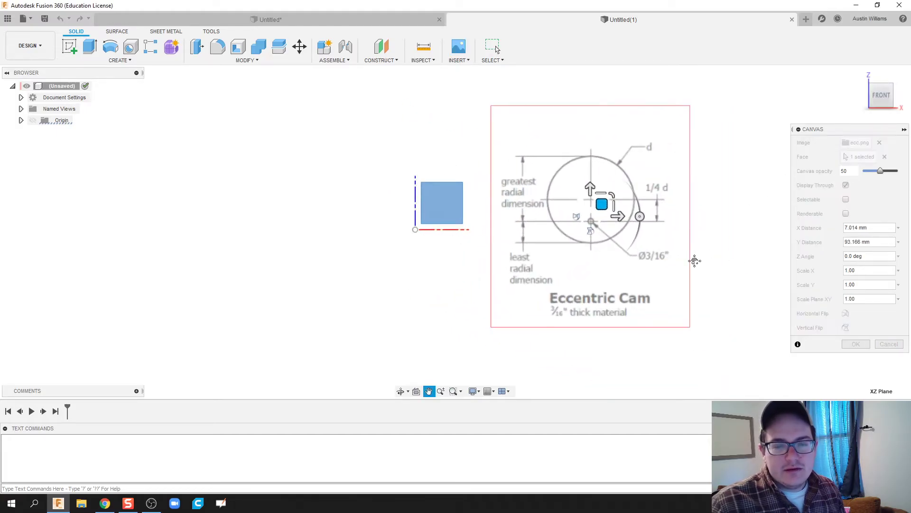
drag(880, 170, 898, 171)
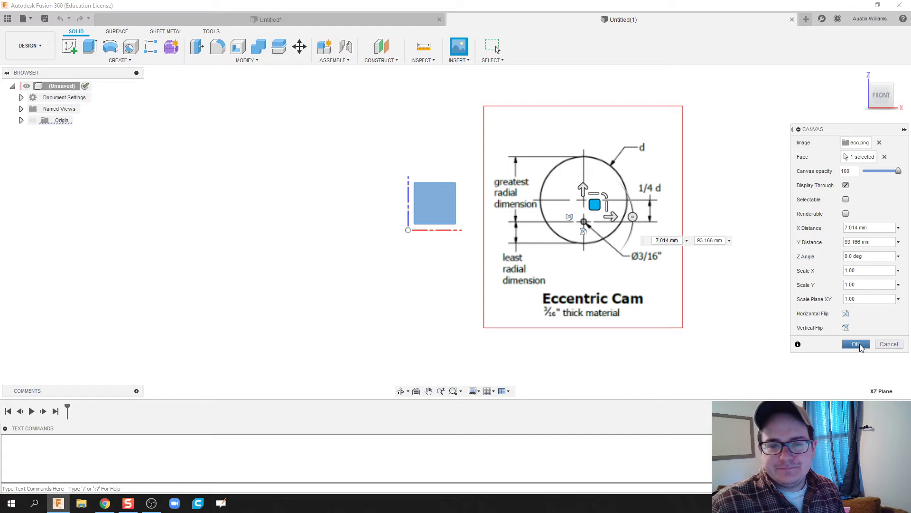
Confirm the canvas, switch the document units to inches, and begin a new sketch.
click(856, 344)
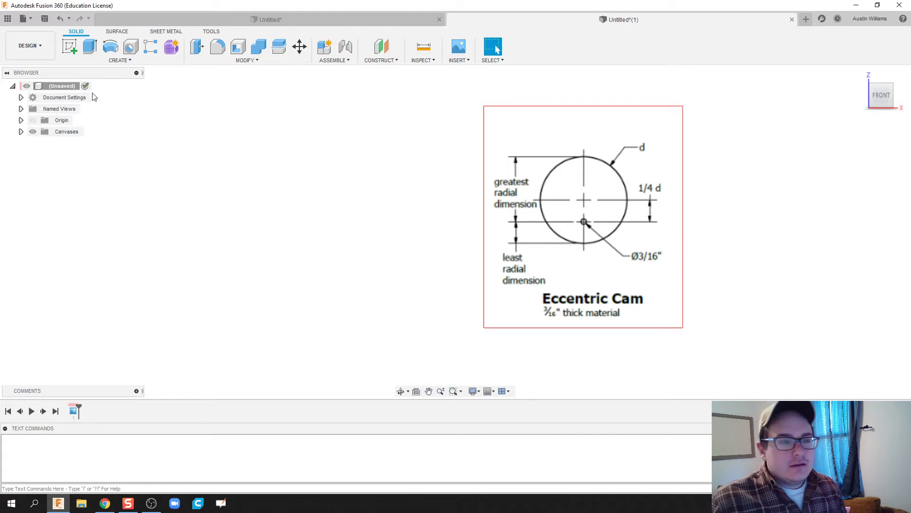
click(21, 98)
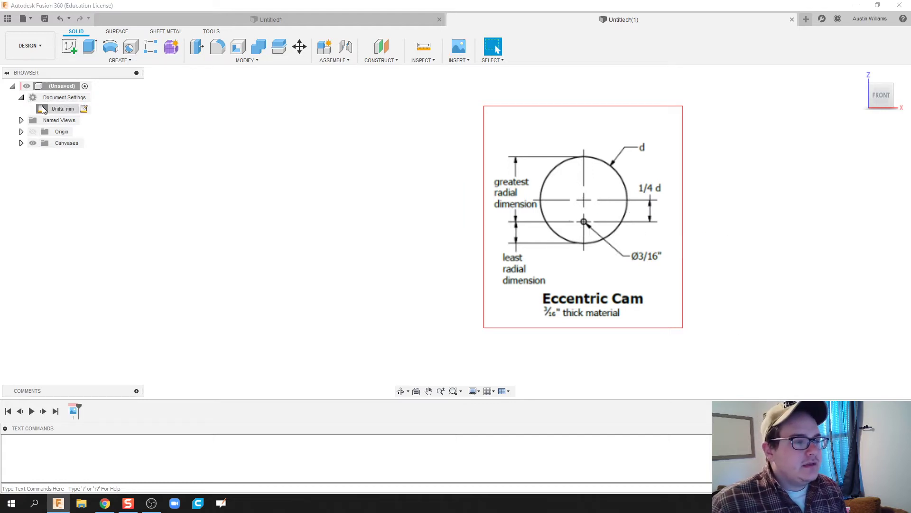
click(84, 109)
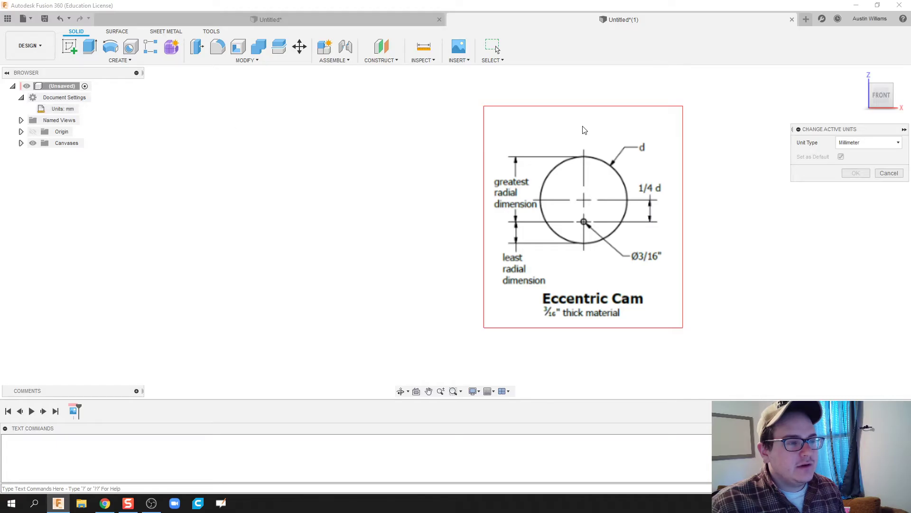
click(892, 143)
click(874, 187)
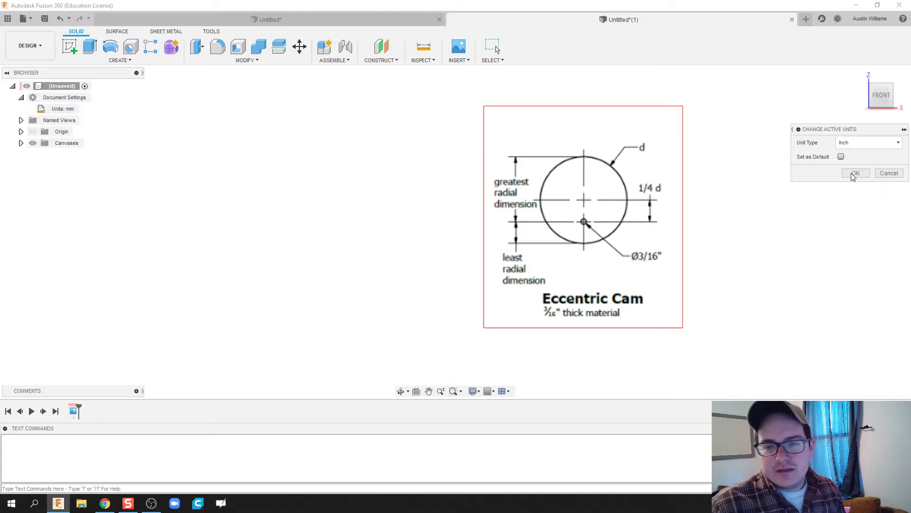
click(853, 174)
click(70, 46)
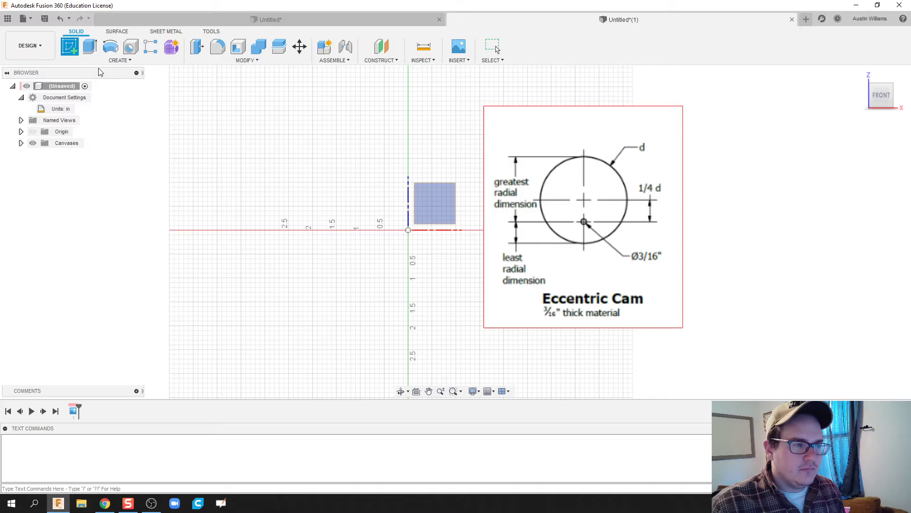
Add a user parameter named dia with the value 2 in.
click(226, 62)
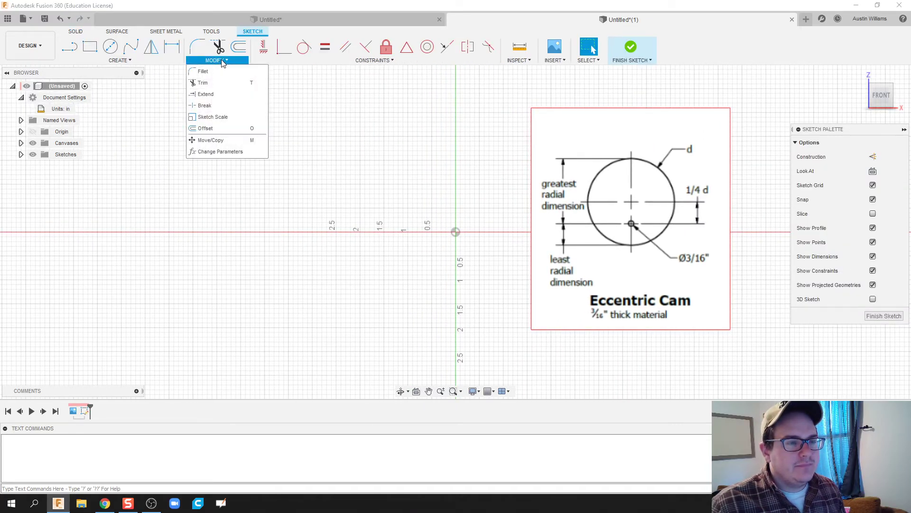
click(231, 152)
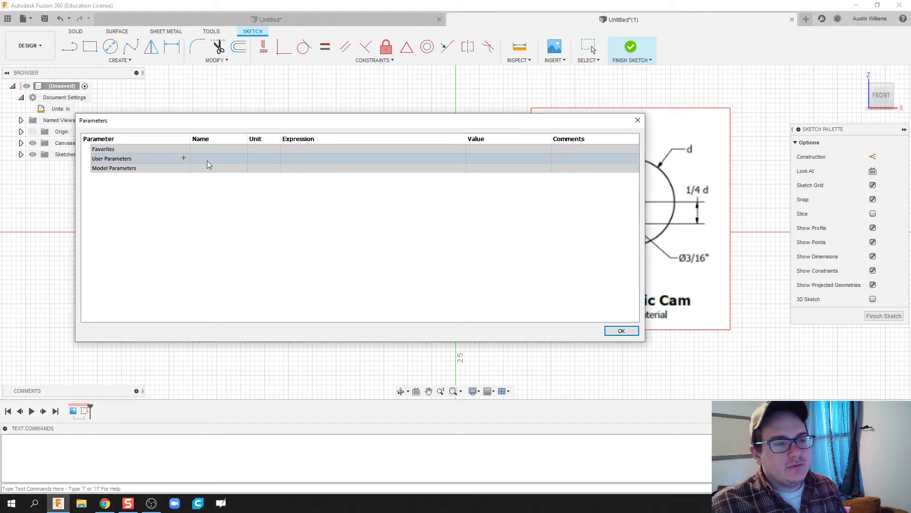
click(184, 158)
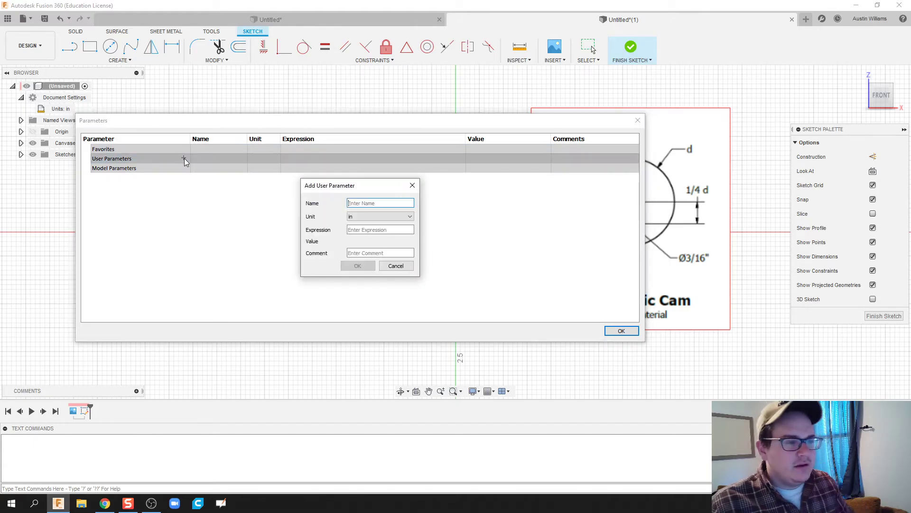
click(398, 201)
text(dia)
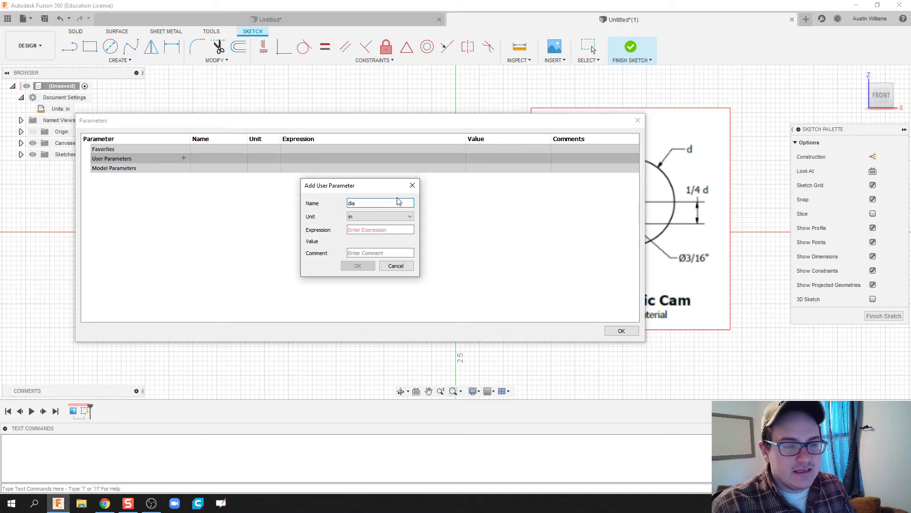
click(381, 231)
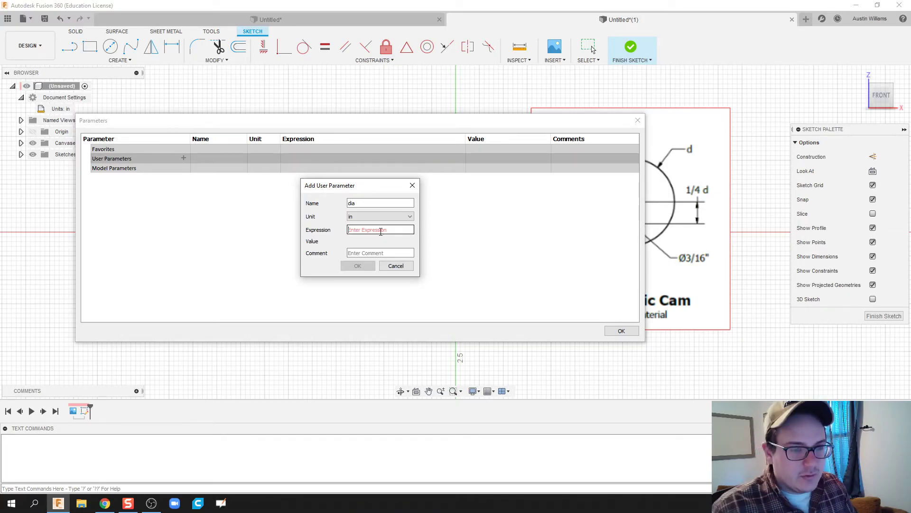
text(2)
key(Return)
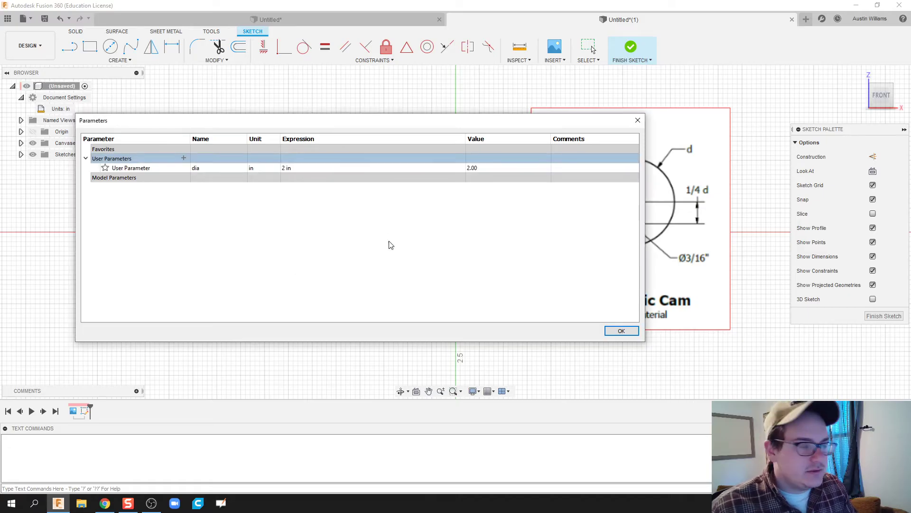
click(621, 330)
Draw a short vertical line straight up from the origin.
middle_drag(475, 287, 415, 280)
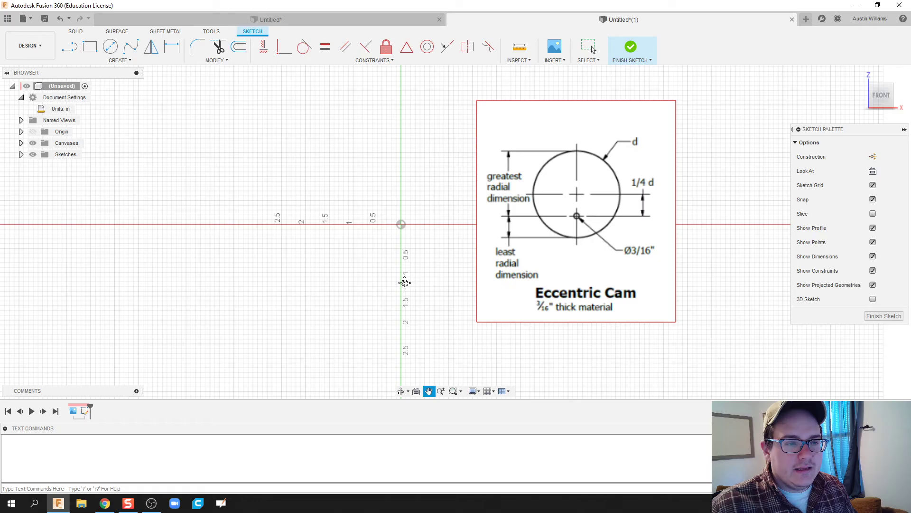
key(c)
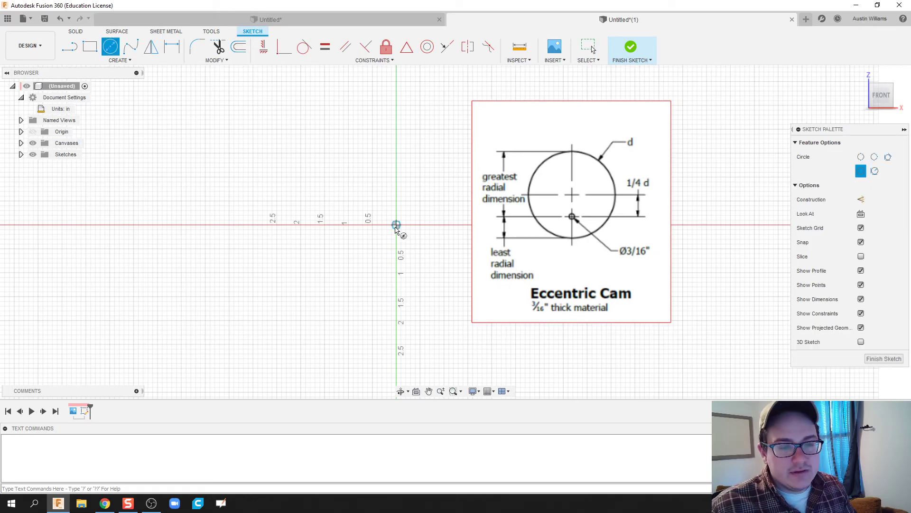
click(397, 225)
key(Escape)
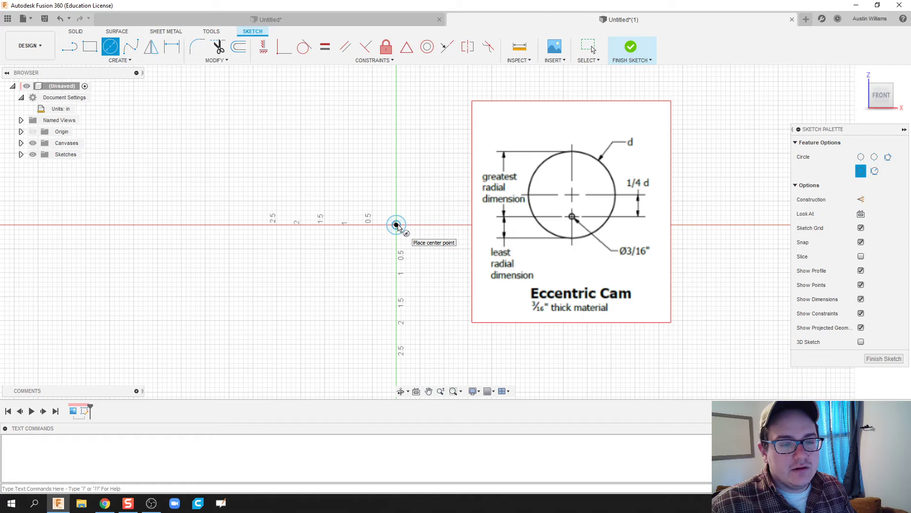
key(l)
click(397, 225)
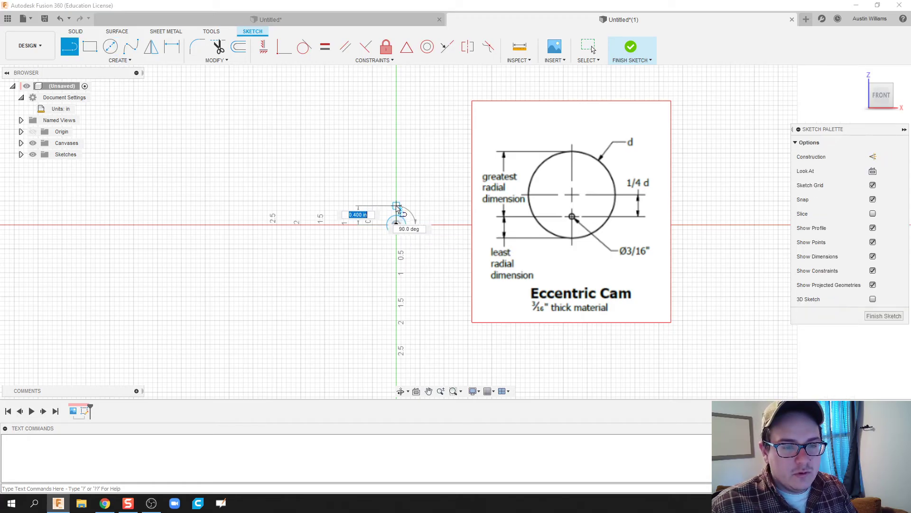
click(397, 187)
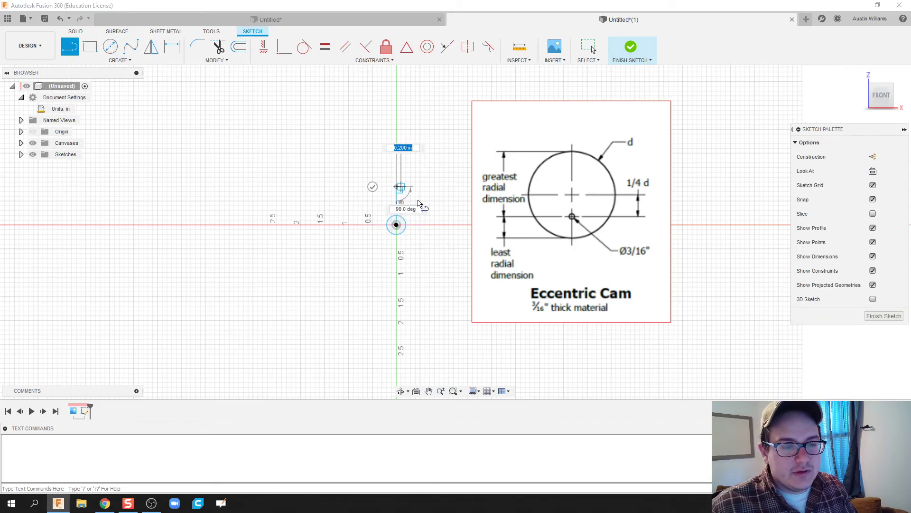
key(Escape)
Draw a 2 in circle centred on the line's top endpoint.
key(c)
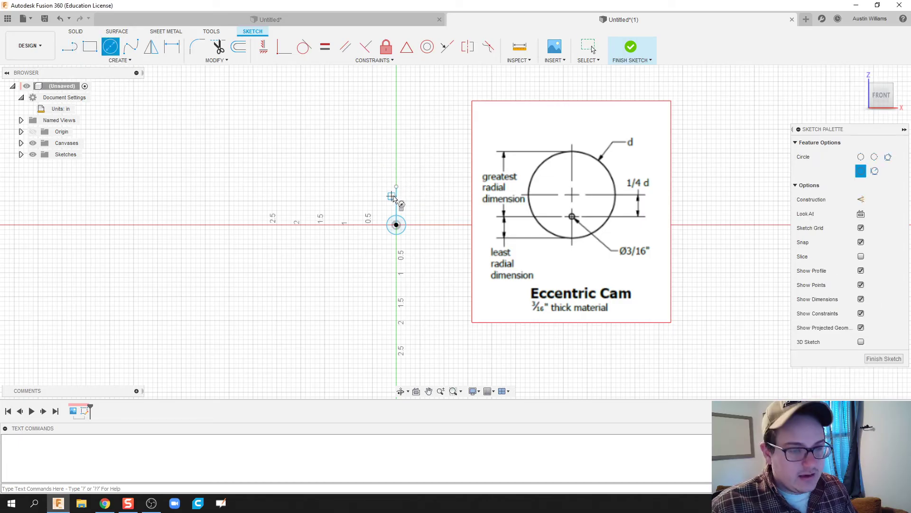
click(397, 187)
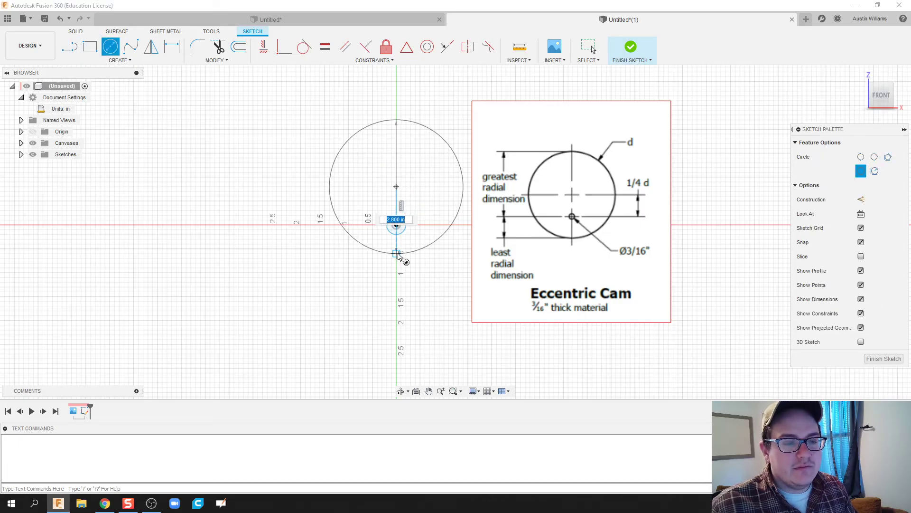
click(397, 253)
key(Escape)
middle_drag(443, 279, 428, 300)
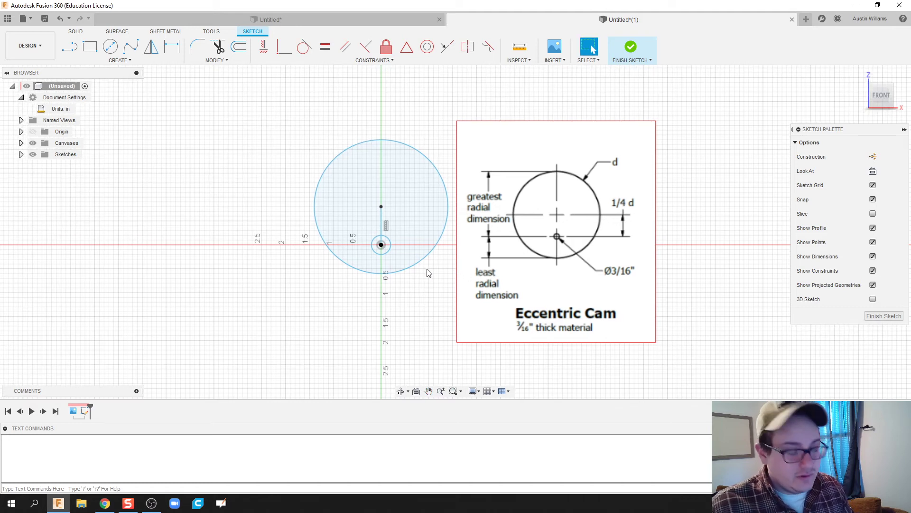
Dimension the hole at 3/16 in and the offset line at 0.25*dia.
key(d)
click(388, 253)
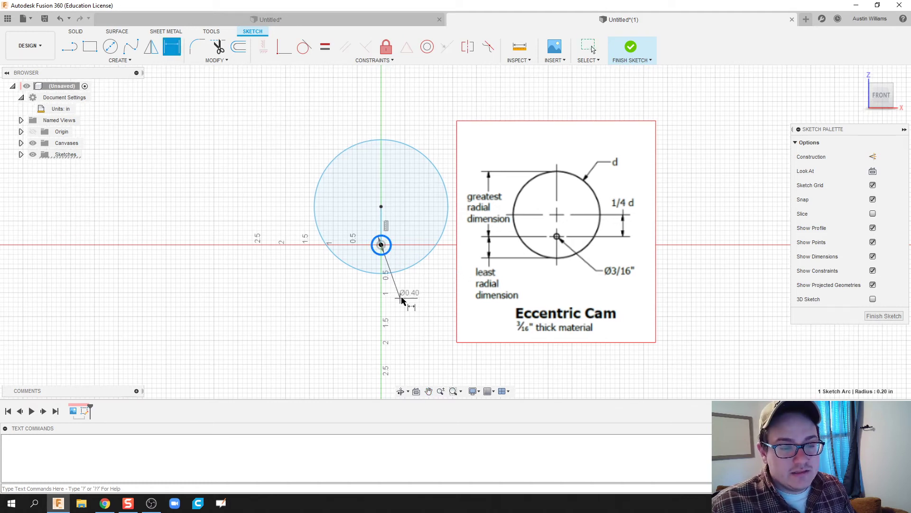
click(402, 297)
text(3)
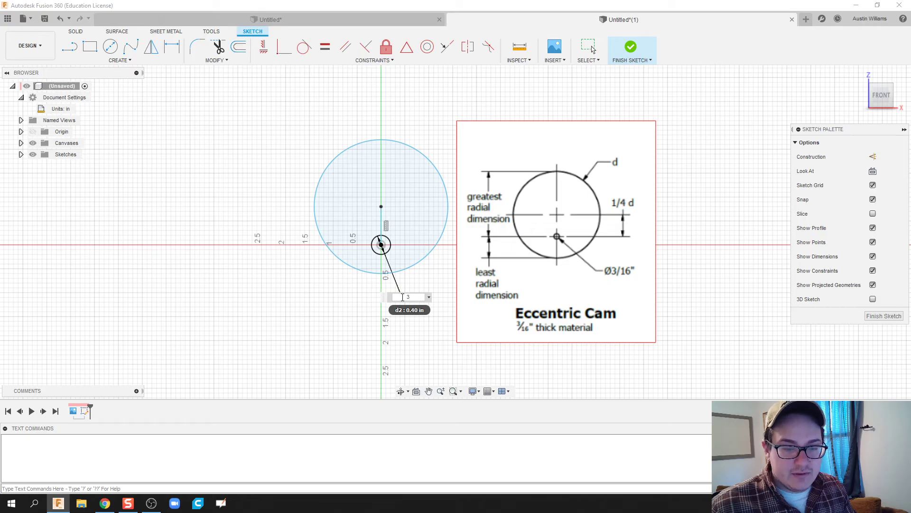
text(/16)
key(Return)
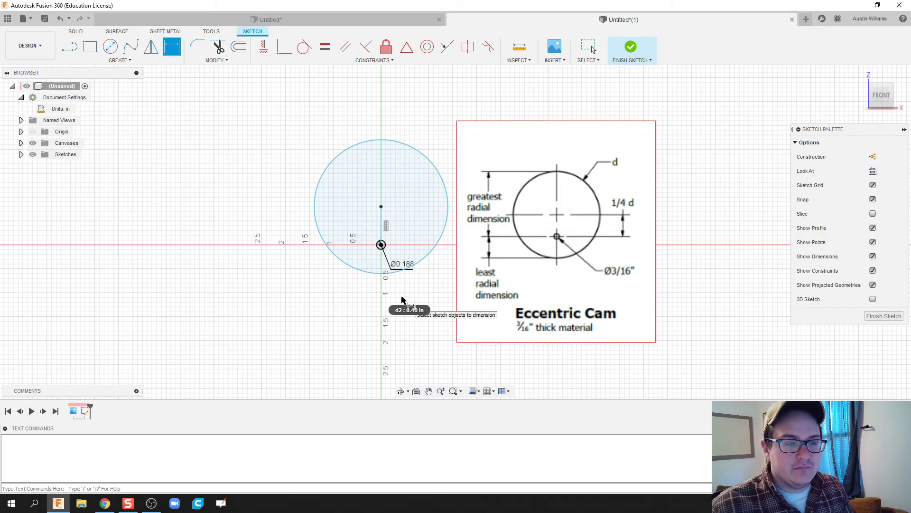
click(382, 216)
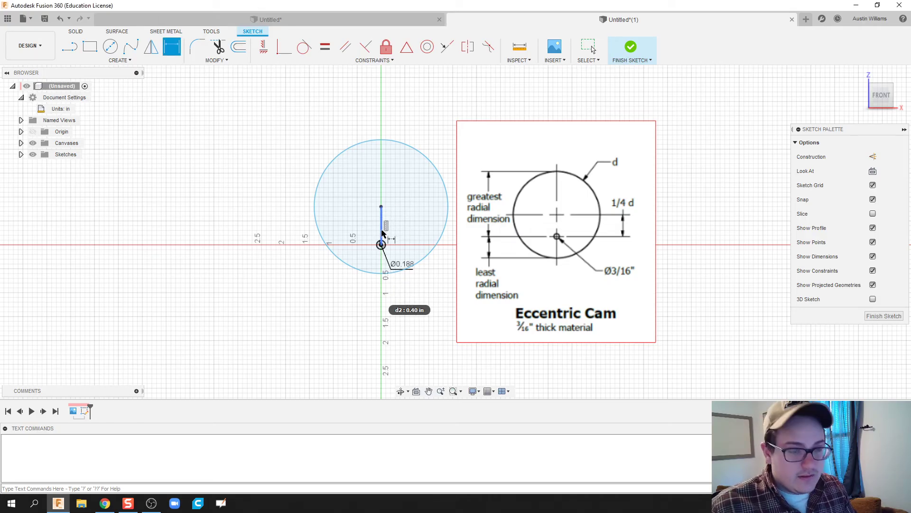
click(275, 229)
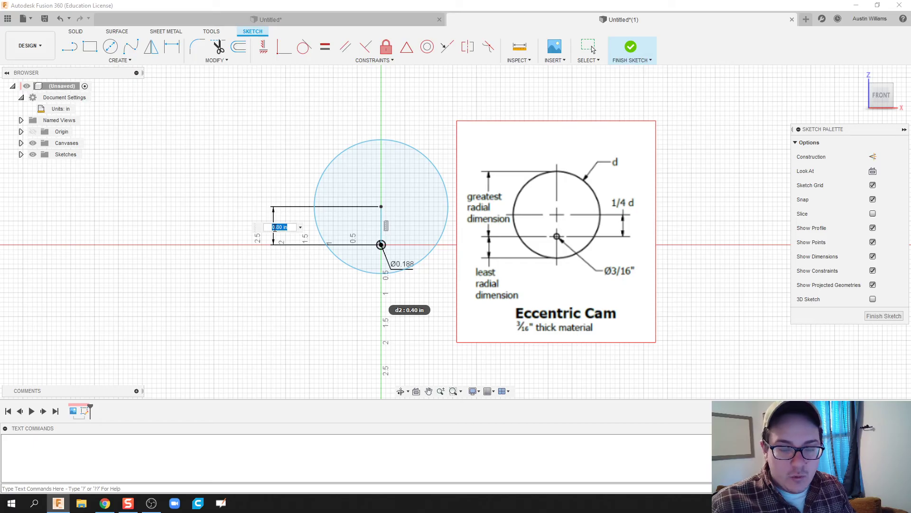
text(0)
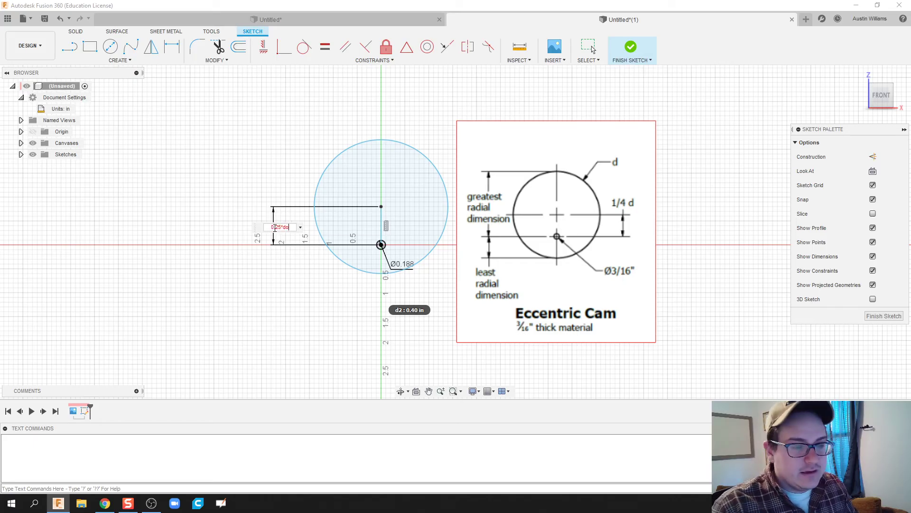
text(.25*dia)
key(Return)
key(Return)
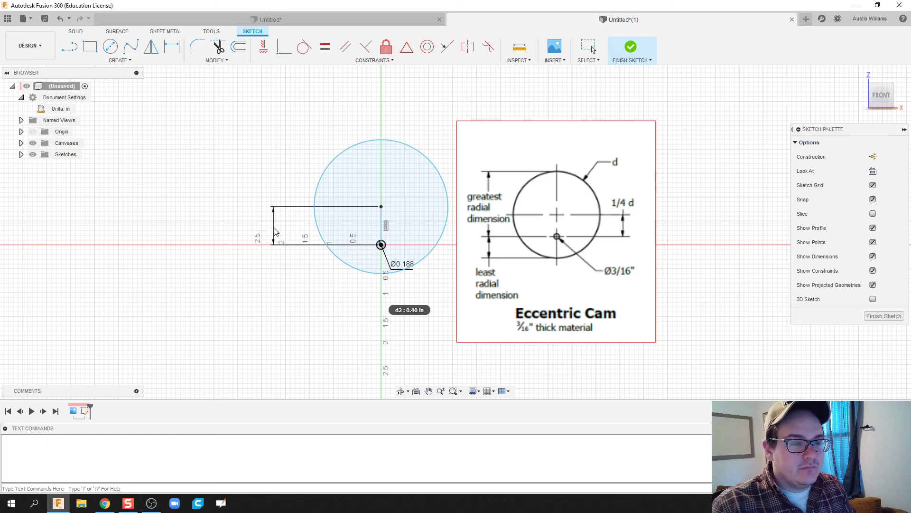
Dimension the large circle's diameter as dia and finish the sketch.
click(355, 161)
click(307, 150)
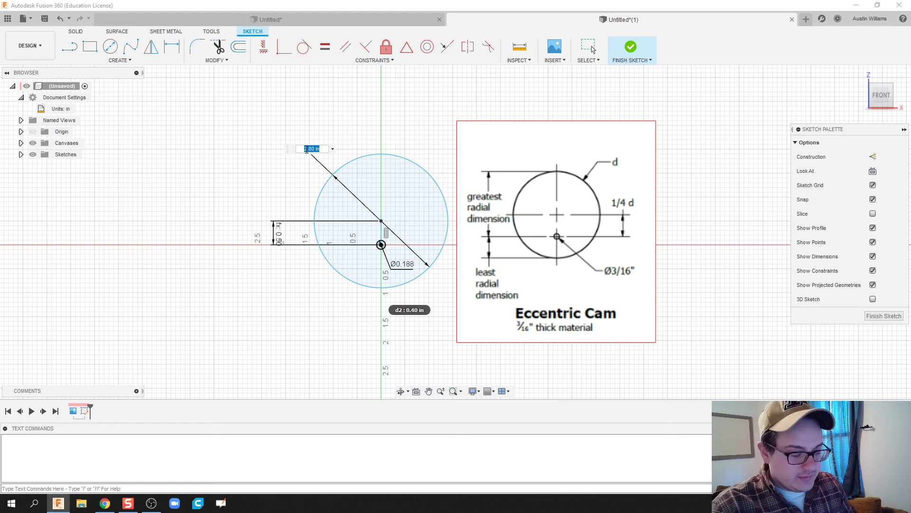
text(dia)
key(Return)
key(Return)
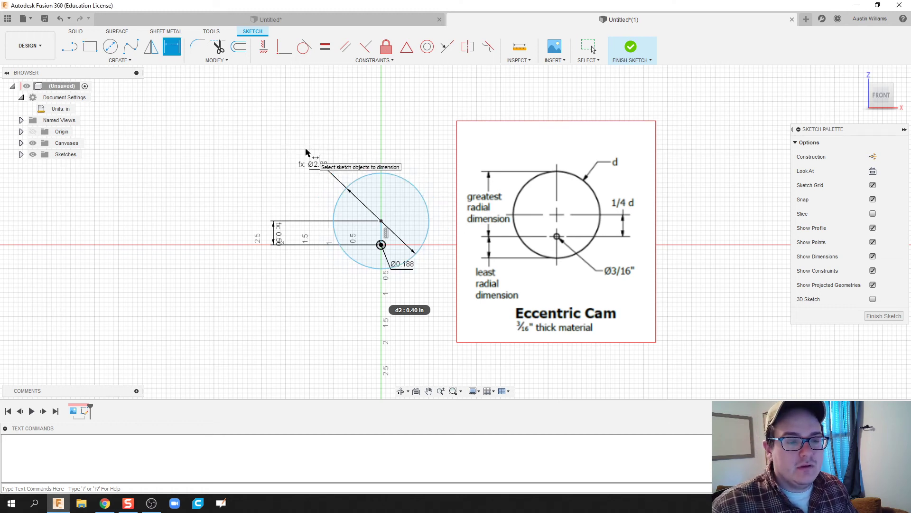
click(630, 48)
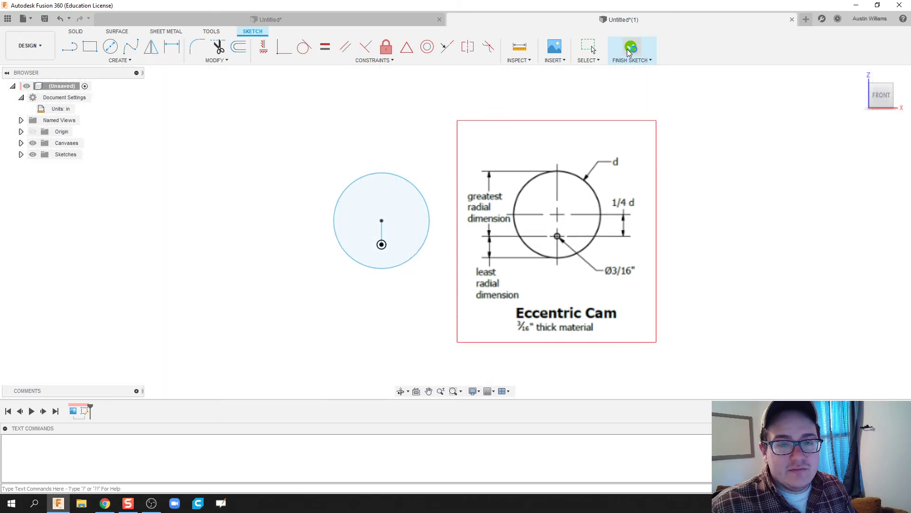
Extrude the disk profile 3/16 in thick, leaving the off-centre hole through it.
click(90, 46)
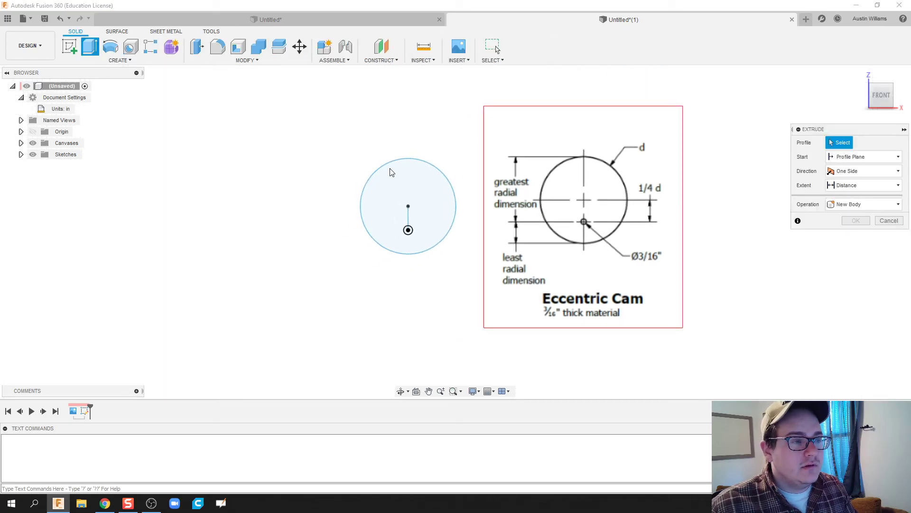
click(429, 183)
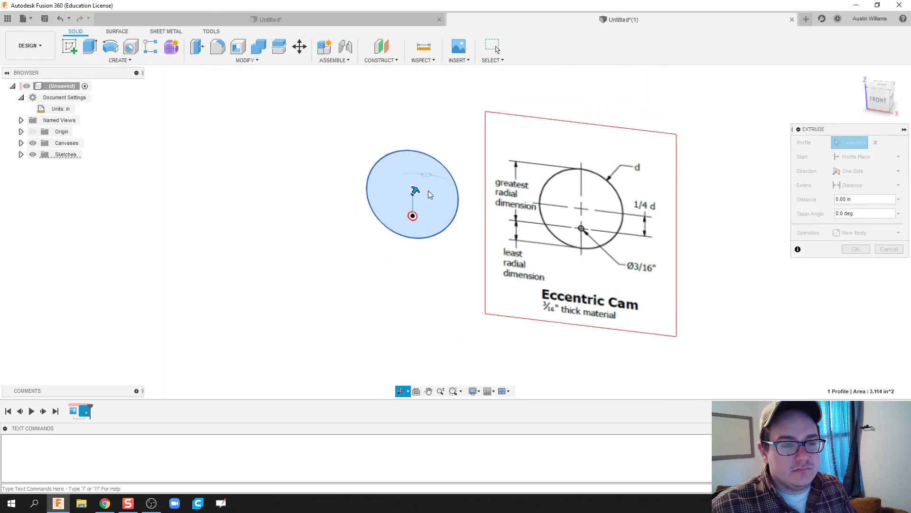
text(3/16)
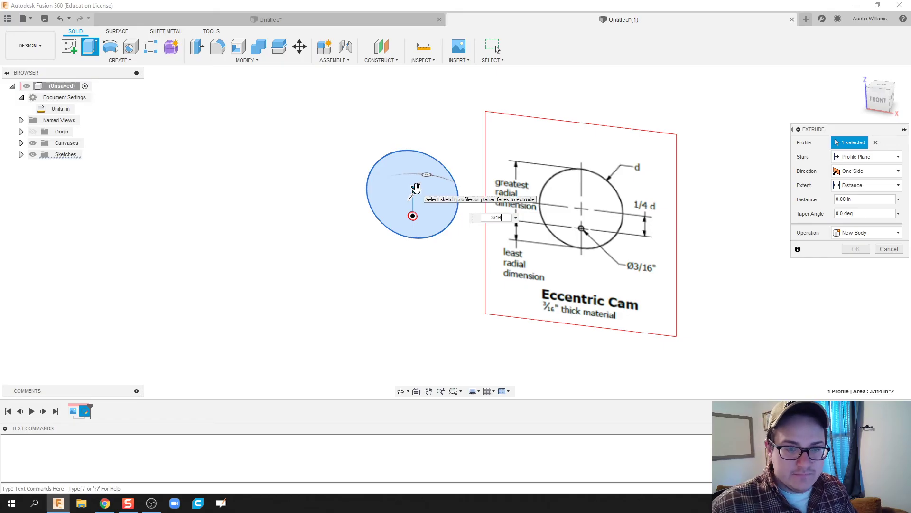
key(Return)
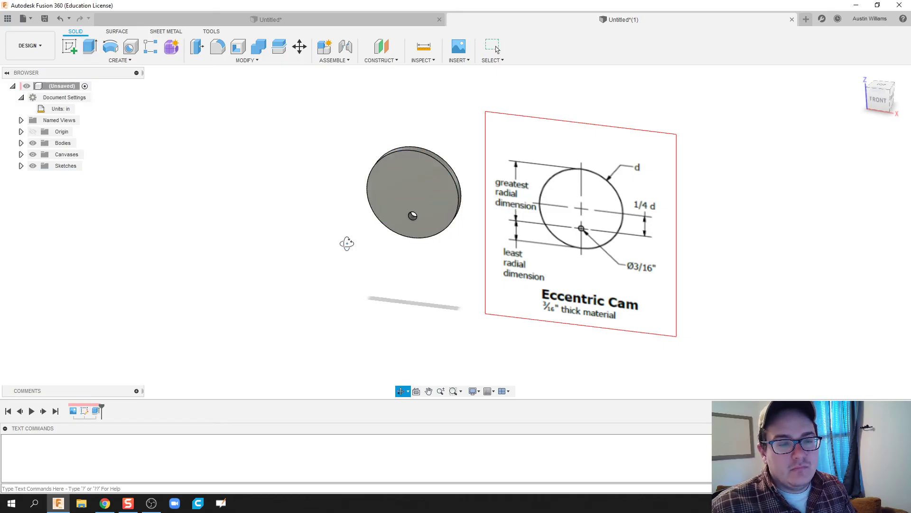
shift+middle_drag(347, 243, 353, 232)
key(Escape)
Change the dia parameter's expression from 2 in to 4 in.
click(243, 60)
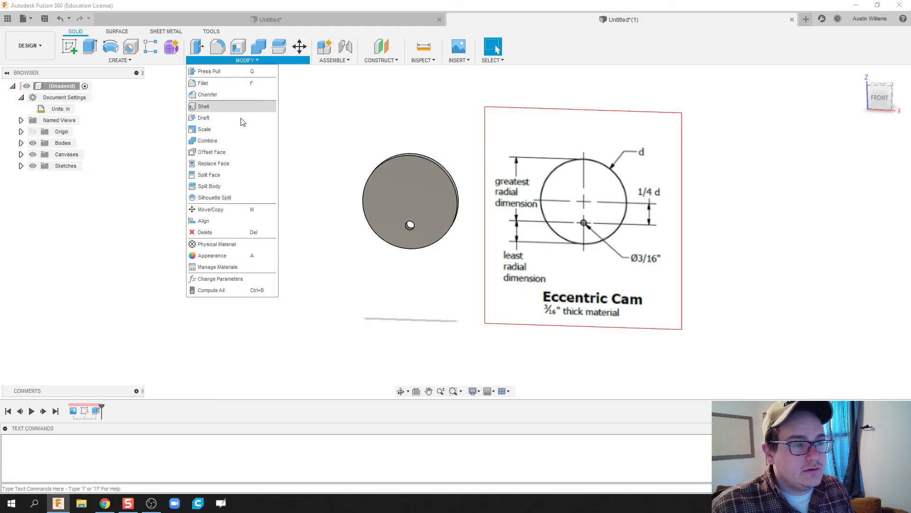
click(230, 276)
click(276, 170)
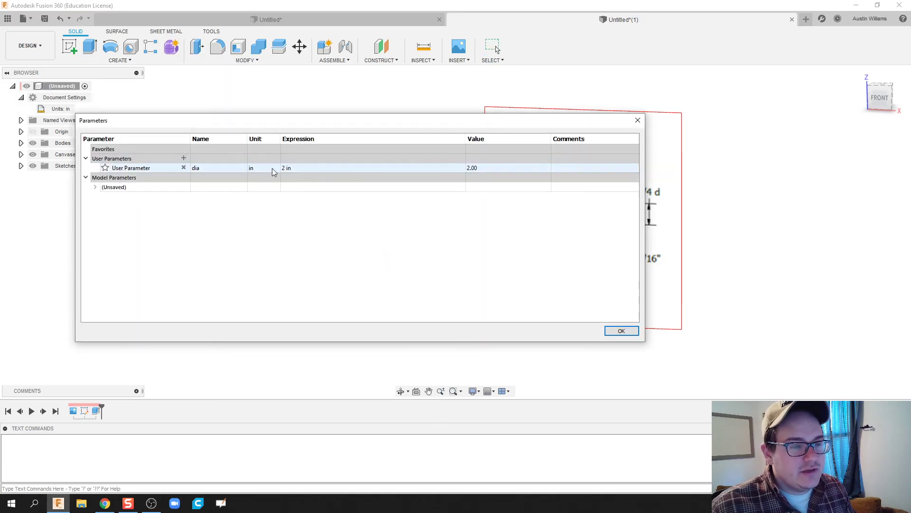
double_click(289, 169)
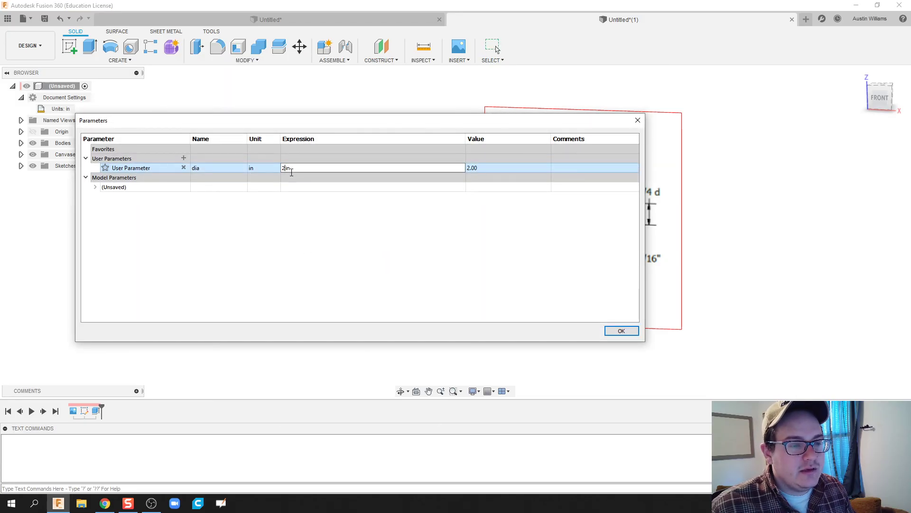
key(Return)
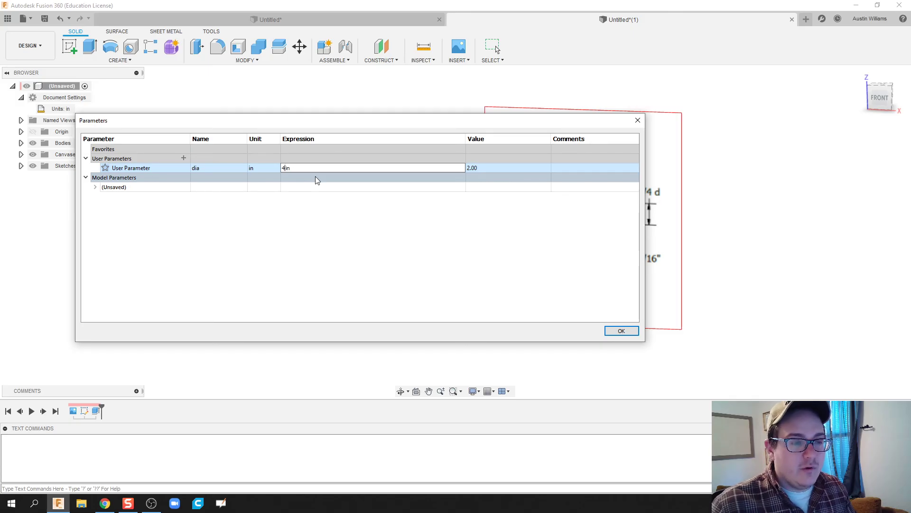
key(Return)
drag(542, 122, 580, 163)
Accept the parameter change and recentre the enlarged 4 in disk in view.
click(655, 375)
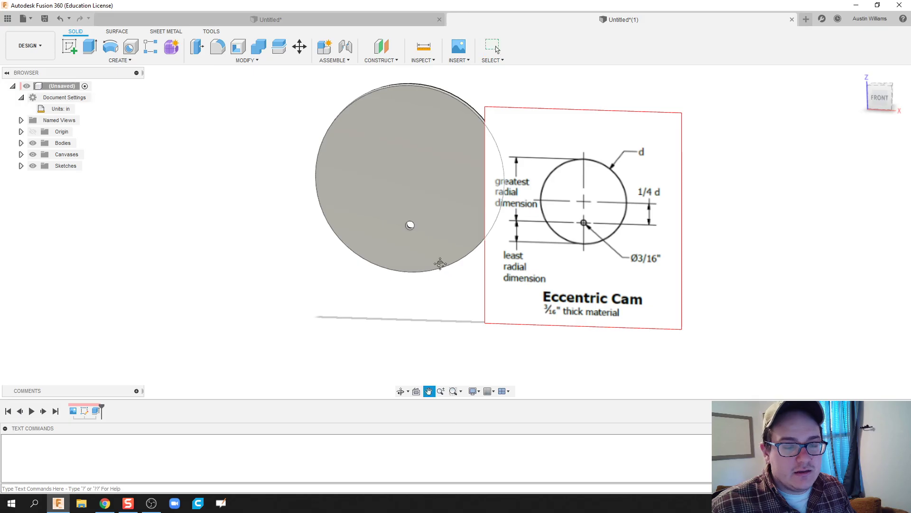
middle_drag(440, 263, 417, 287)
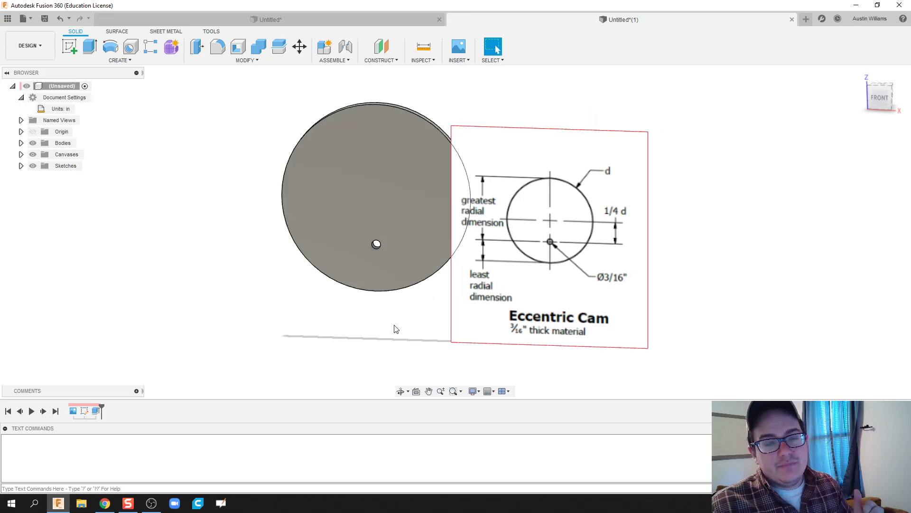